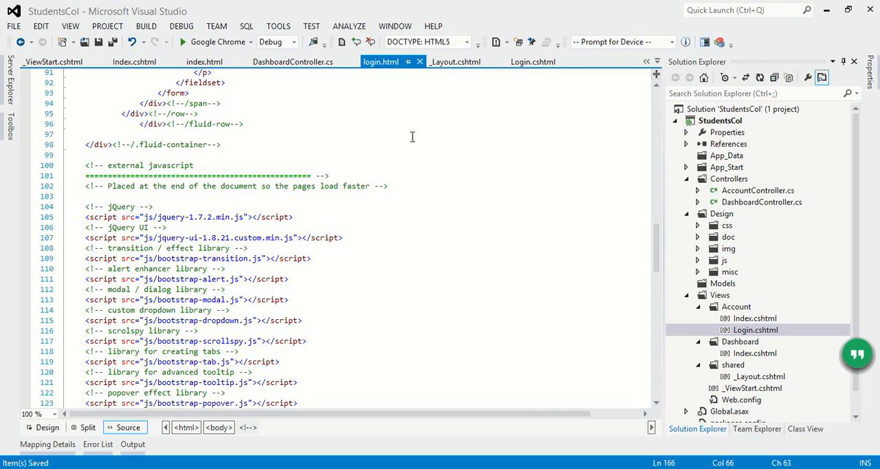
Review the Login() action in AccountController after glancing at DashboardController
left_click(294, 65)
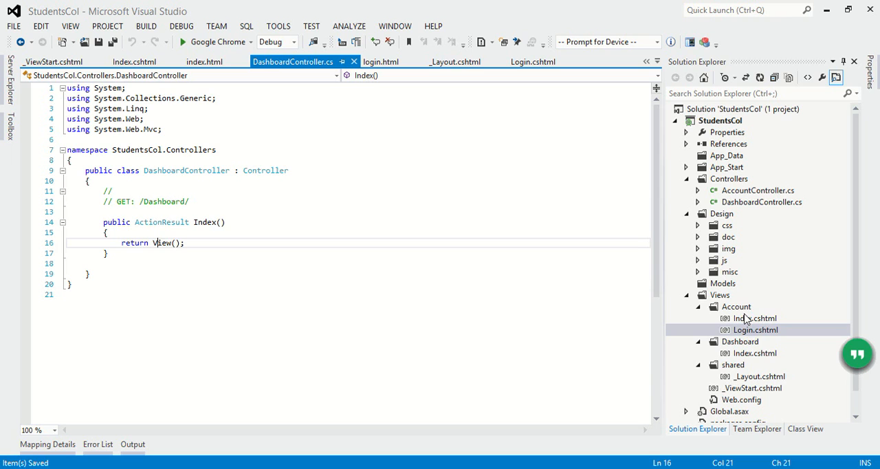
double_click(756, 191)
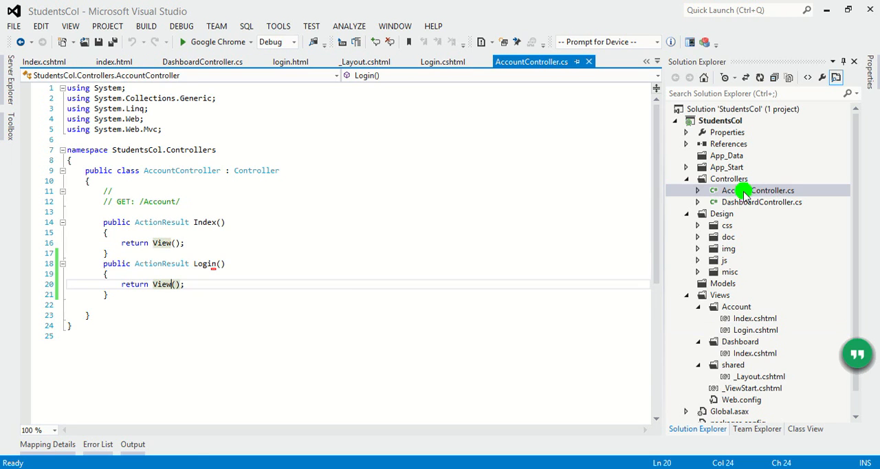
left_click(204, 264)
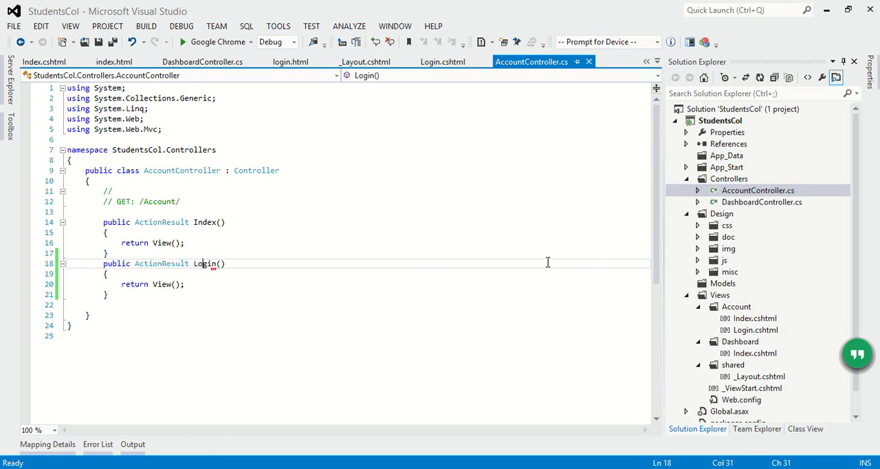
double_click(749, 330)
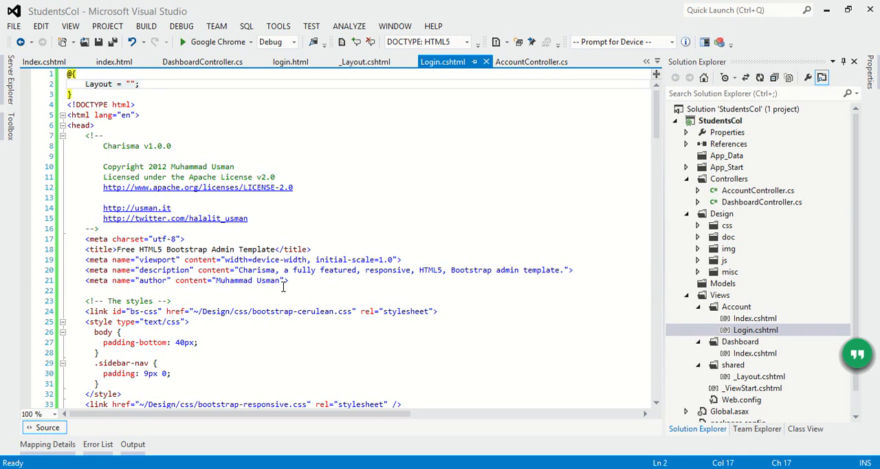
scroll(275, 218, "down", 4)
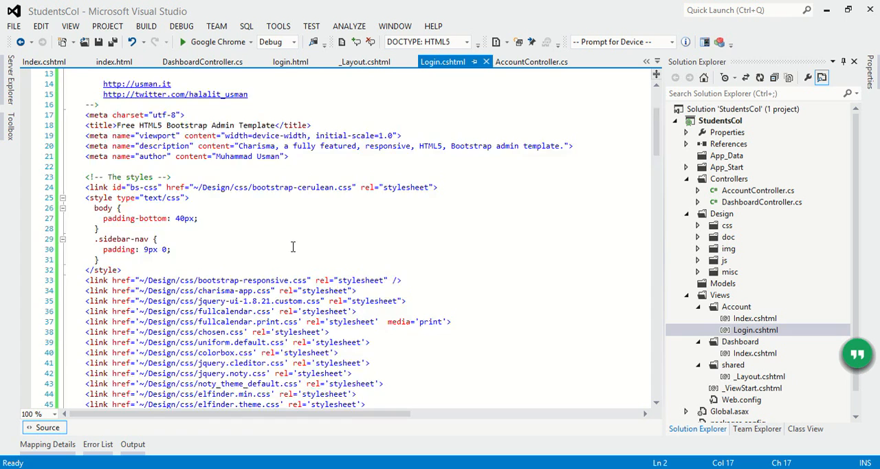
scroll(290, 246, "down", 10)
scroll(310, 262, "down", 8)
scroll(339, 287, "down", 1)
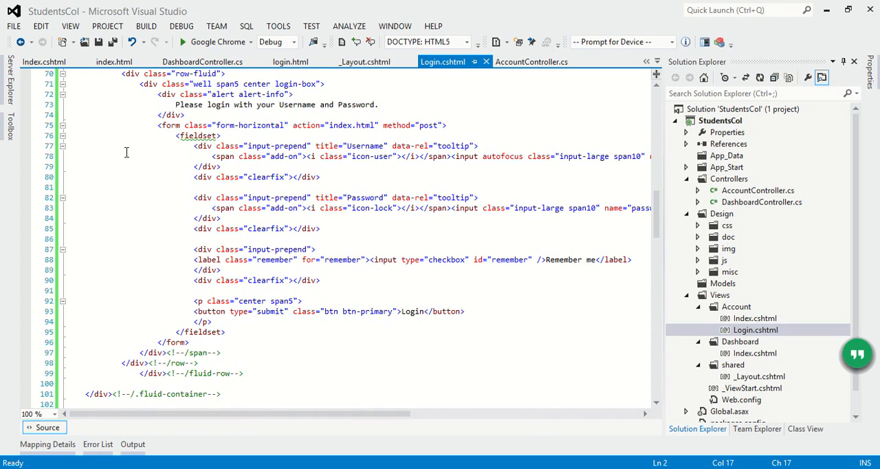
left_click(198, 125)
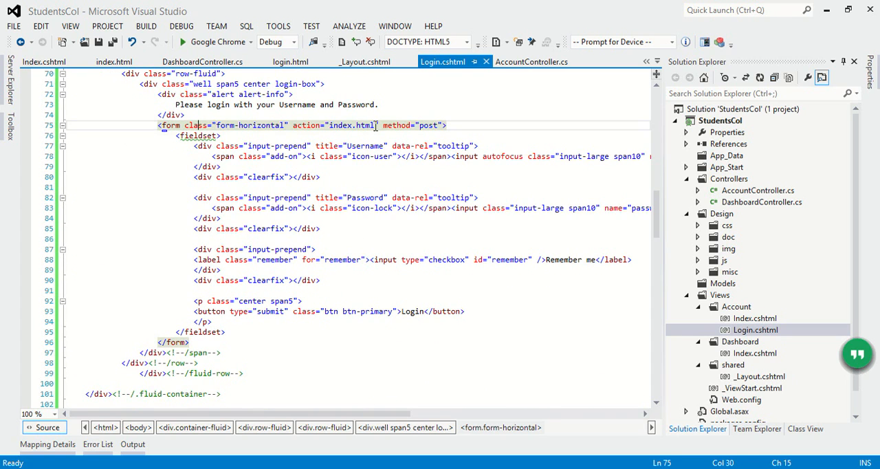
left_click_drag(375, 125, 329, 125)
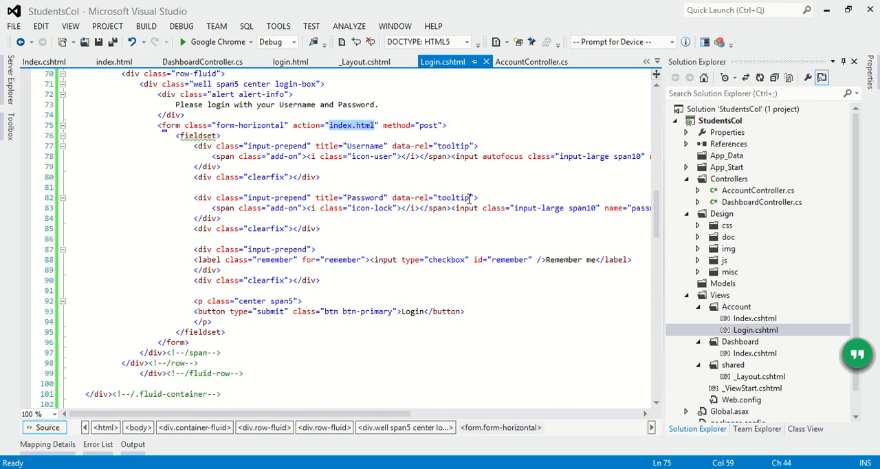
type("@ur")
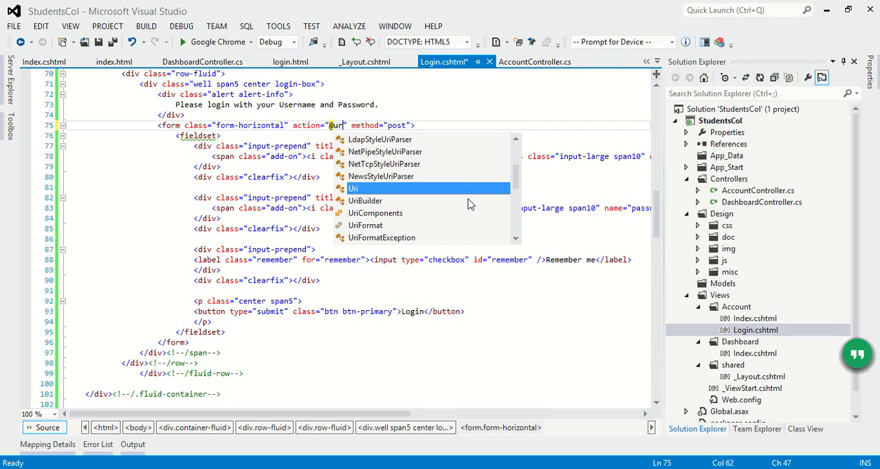
type("l")
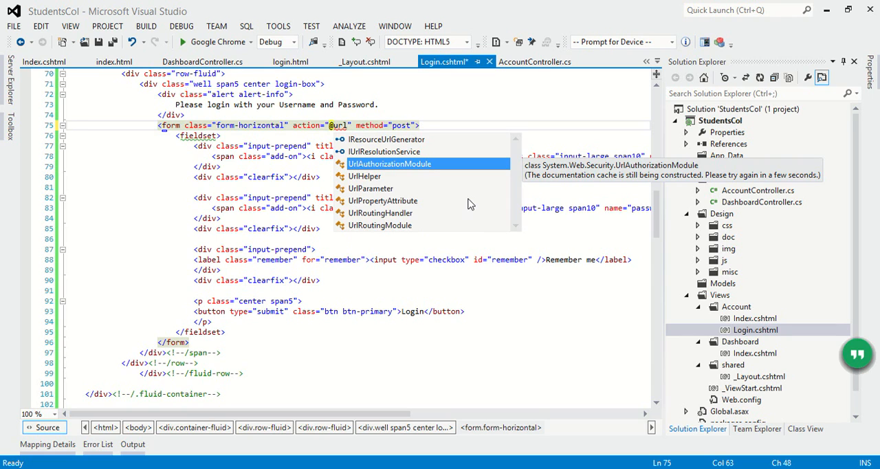
key("BackSpace")
key("BackSpace")
key("BackSpace")
type("co")
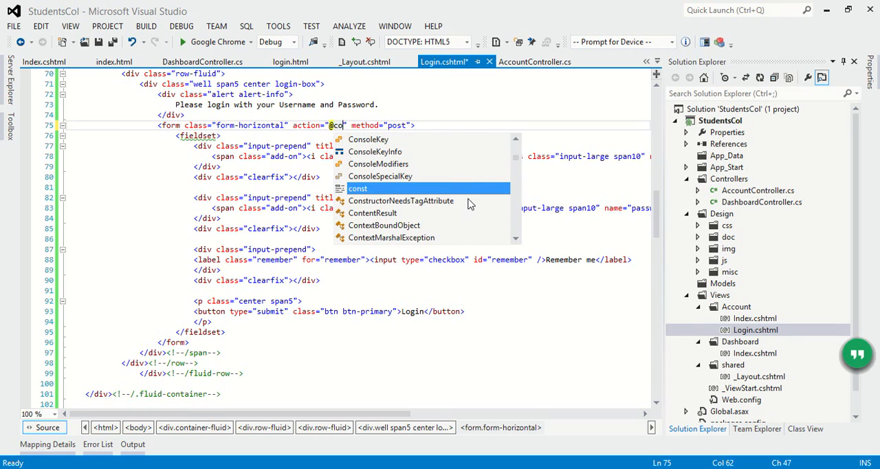
key("BackSpace")
key("BackSpace")
type("ur")
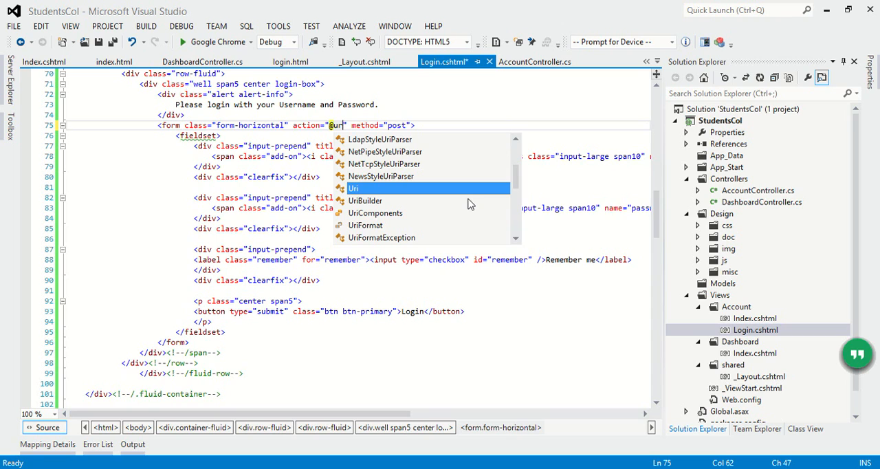
type("l")
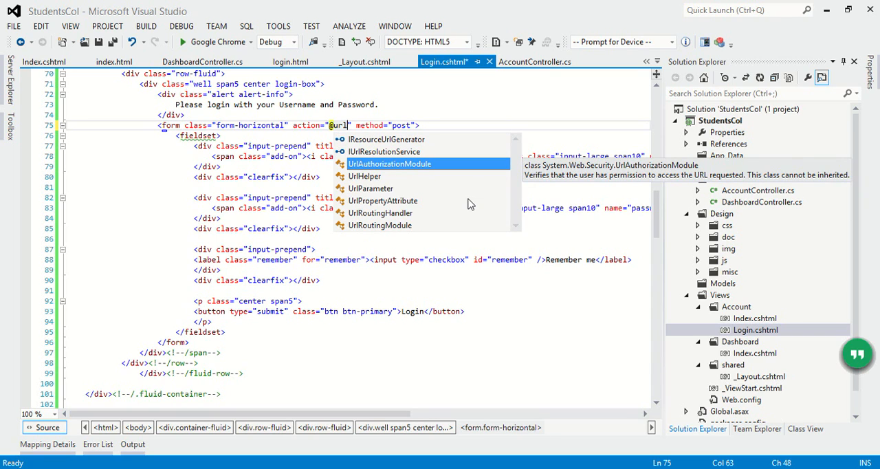
type(".Content(")
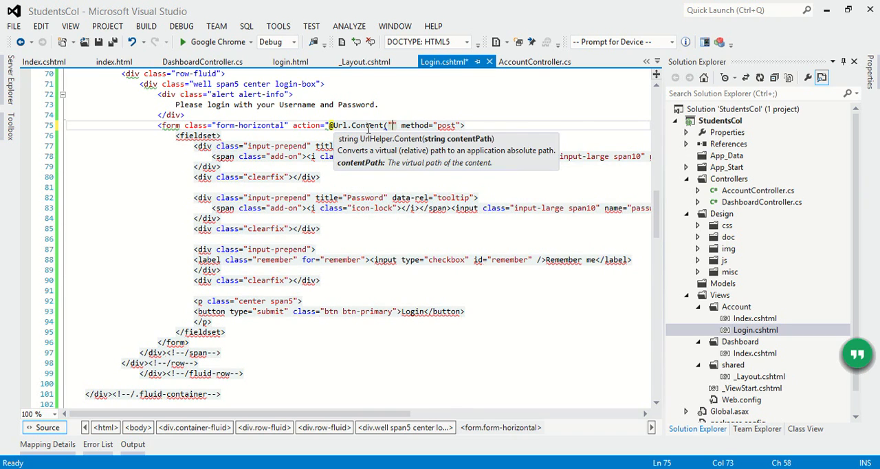
type("\"/Acc")
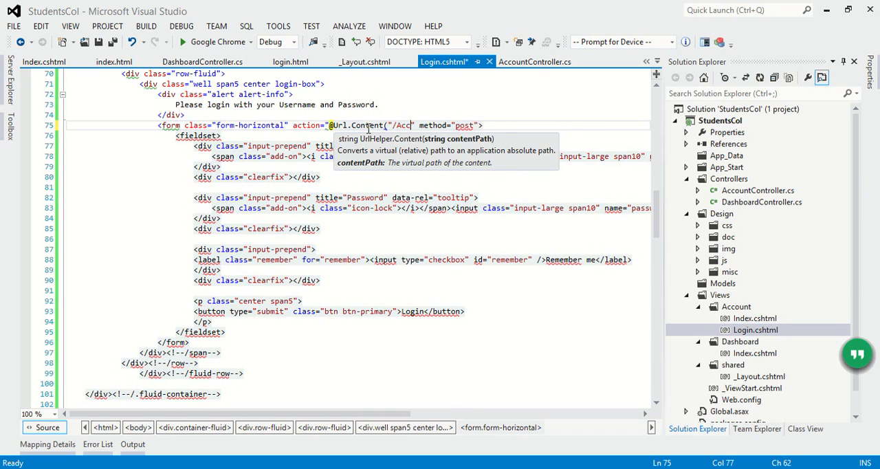
type("ount")
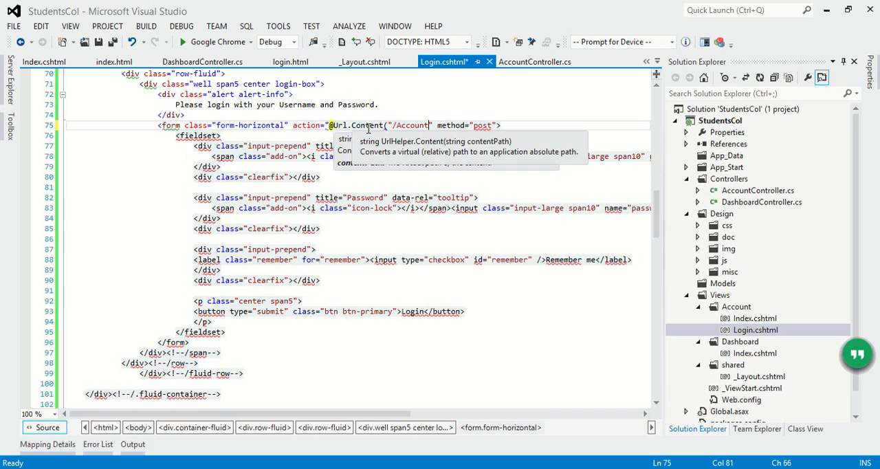
type("/L")
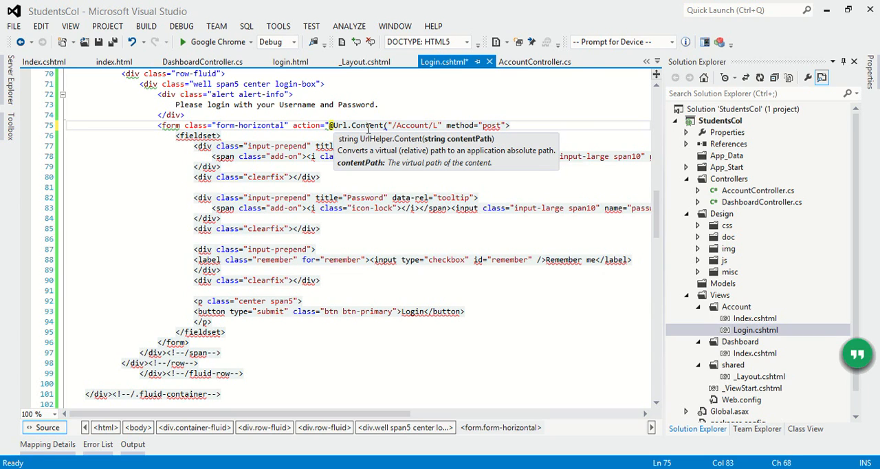
type("og")
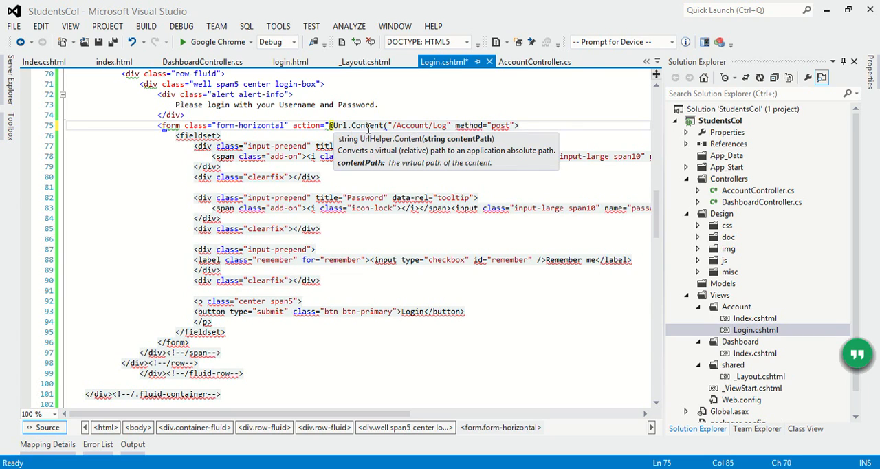
type("in/\"")
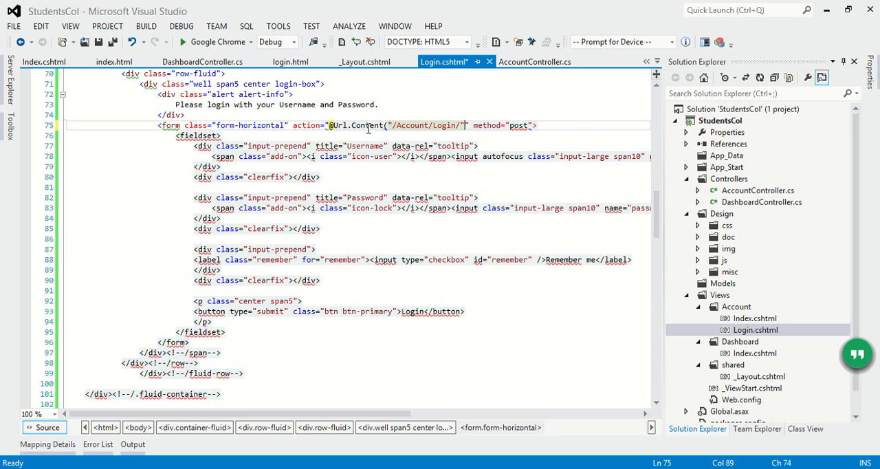
type(")")
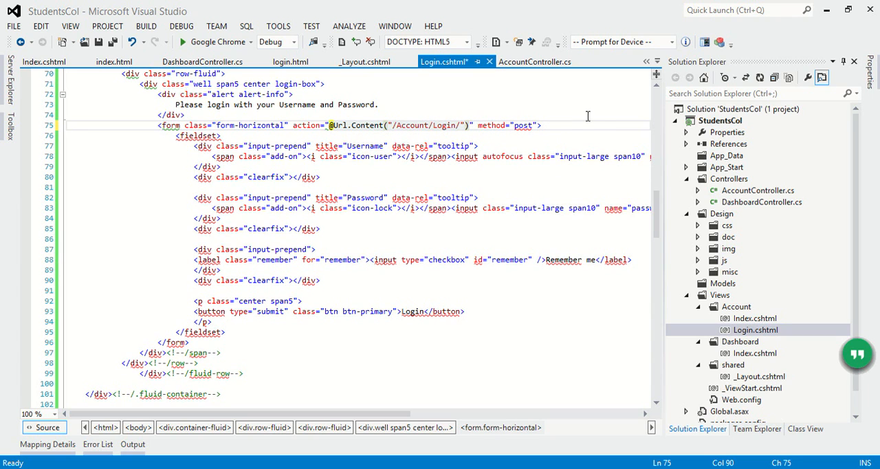
Review the form's post method, /Account/Login/ path and btn-primary submit button
left_click(512, 126)
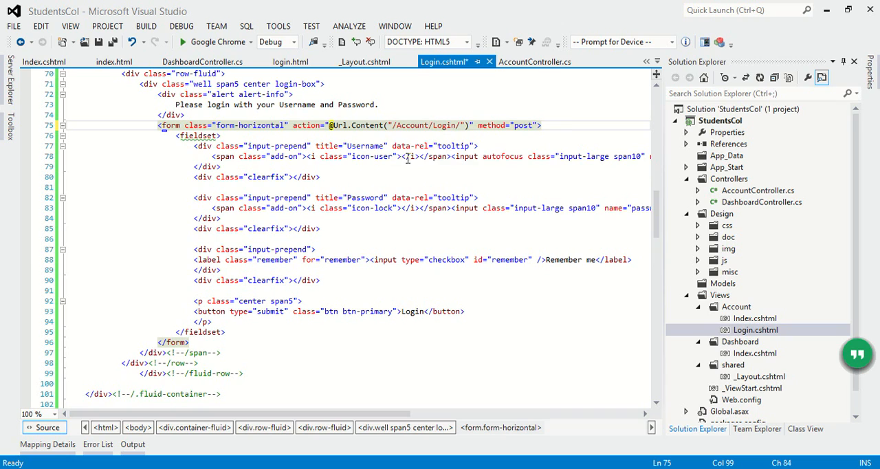
left_click(415, 125)
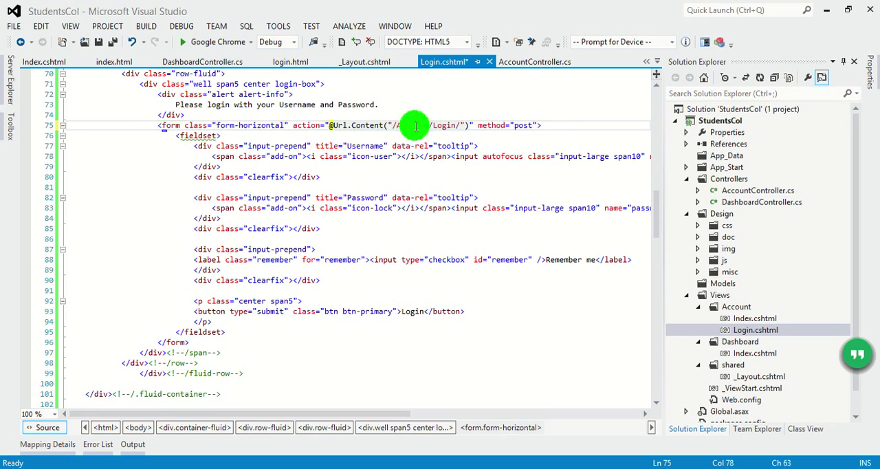
left_click(212, 313)
left_click(348, 311)
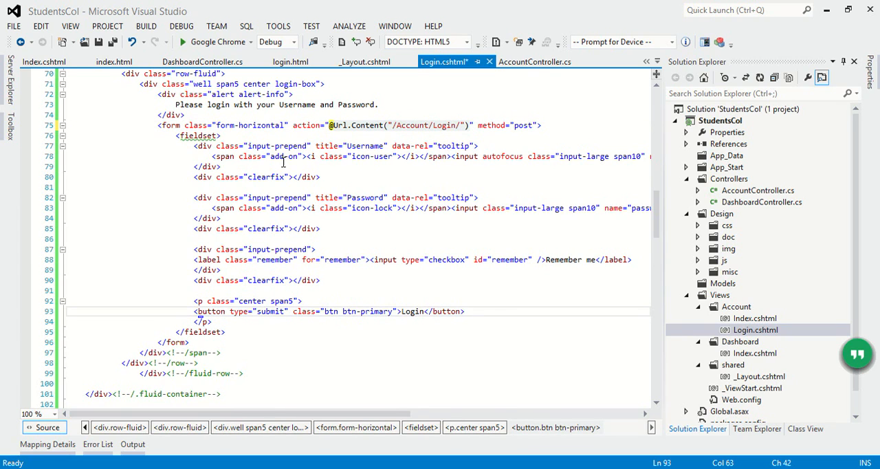
Check the username and password inputs' name and id attributes
left_click(322, 145)
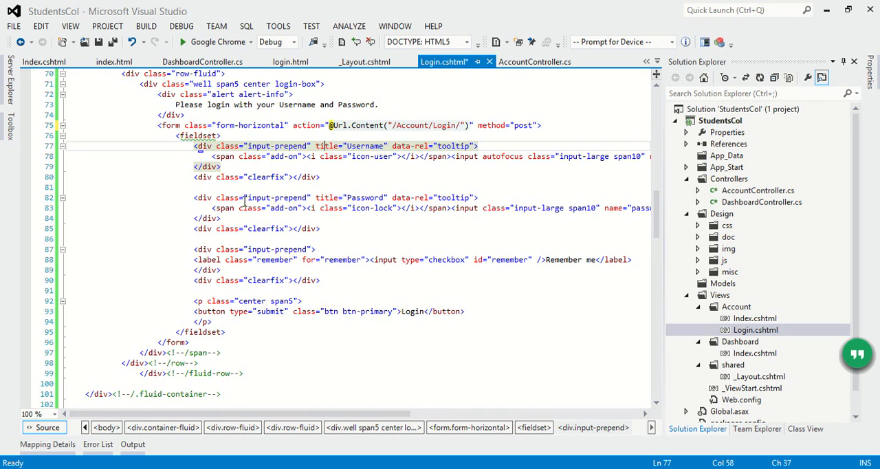
left_click(524, 156)
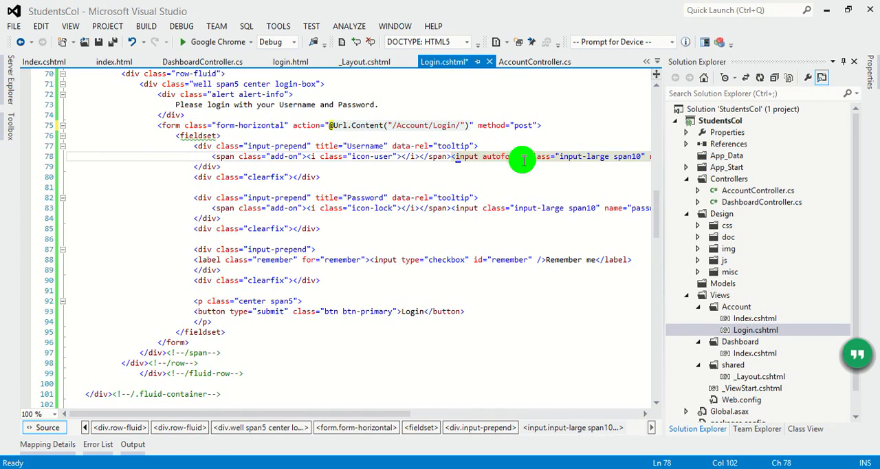
left_click_drag(382, 413, 529, 416)
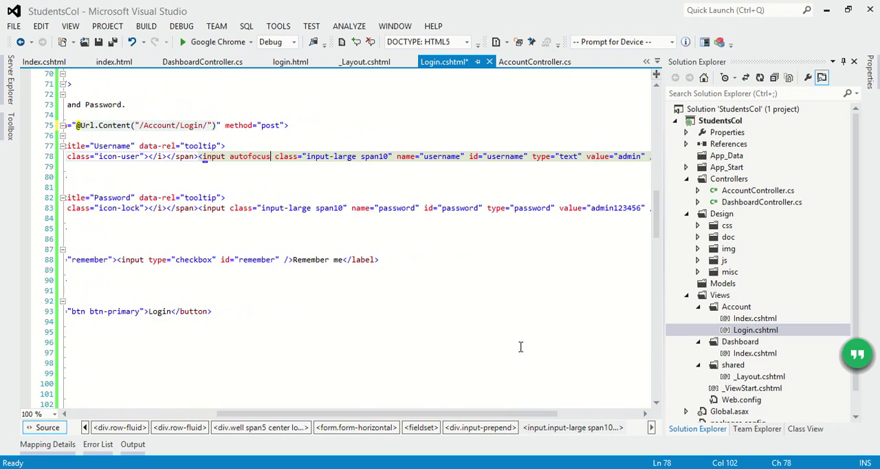
left_click(443, 156)
left_click(456, 208)
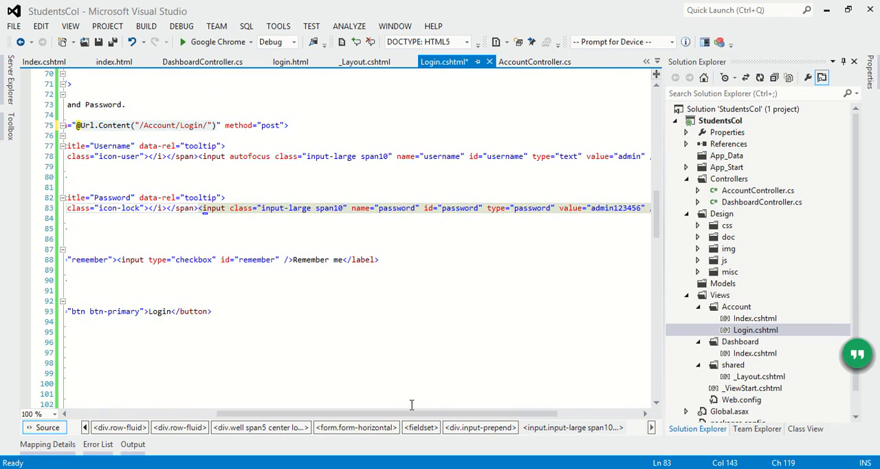
mouse_move(409, 414)
left_mouse_down()
mouse_move(294, 426)
mouse_move(445, 424)
left_mouse_up()
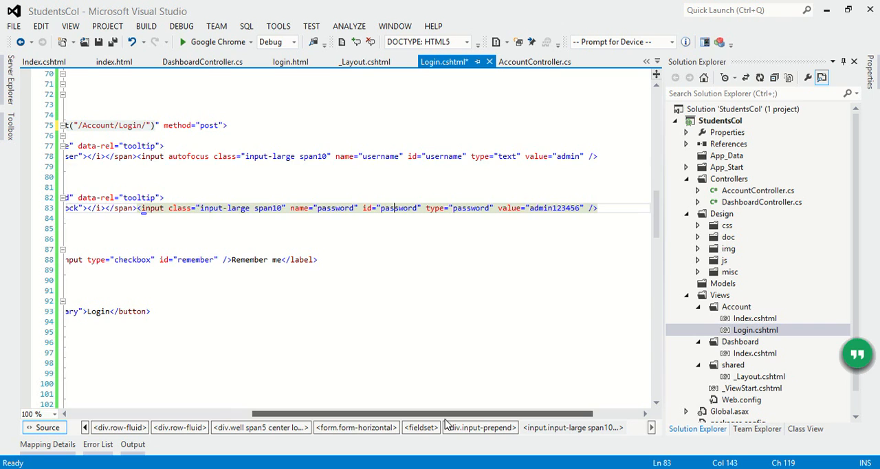
left_click_drag(445, 425, 426, 417)
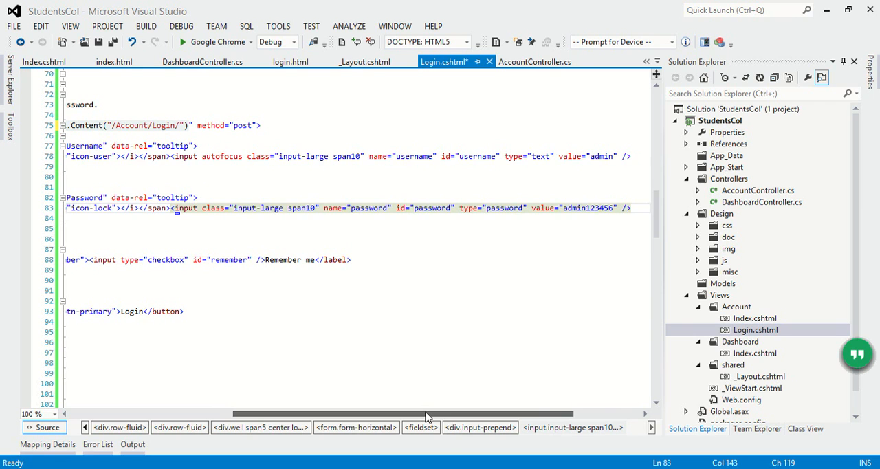
left_click_drag(426, 417, 271, 413)
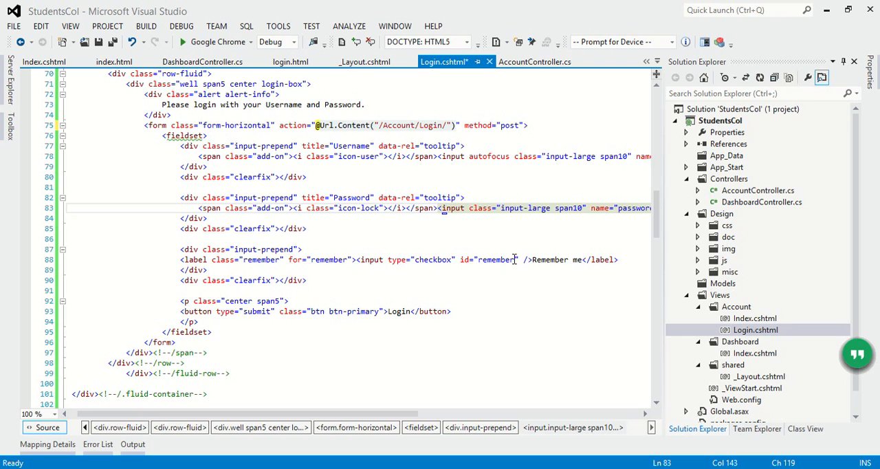
Save the view and duplicate the Login() method in AccountController
key("ctrl+s")
left_click(515, 60)
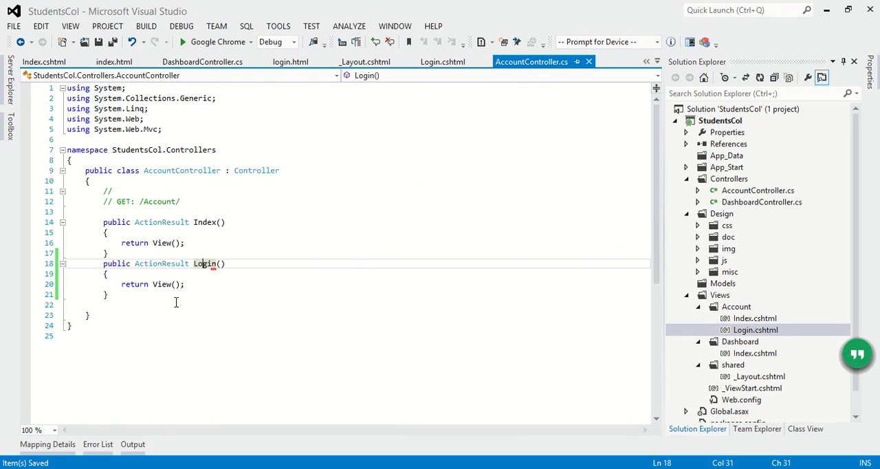
left_click_drag(98, 265, 108, 295)
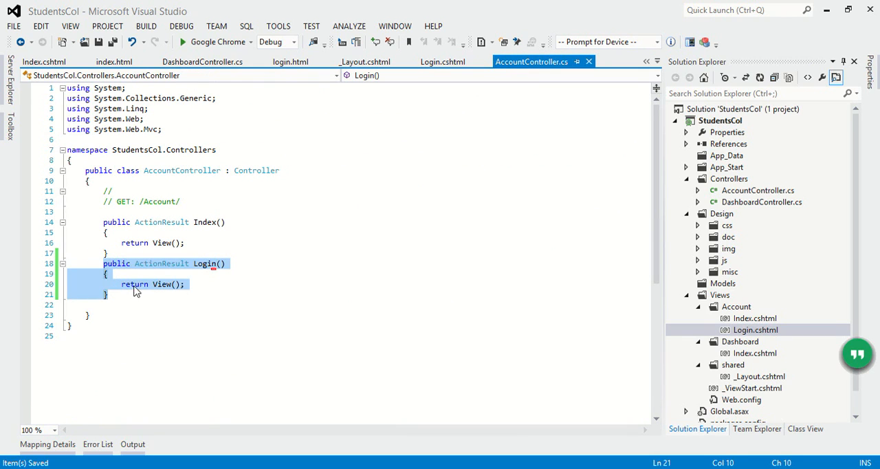
key("ctrl+c")
left_click(117, 294)
key("Return")
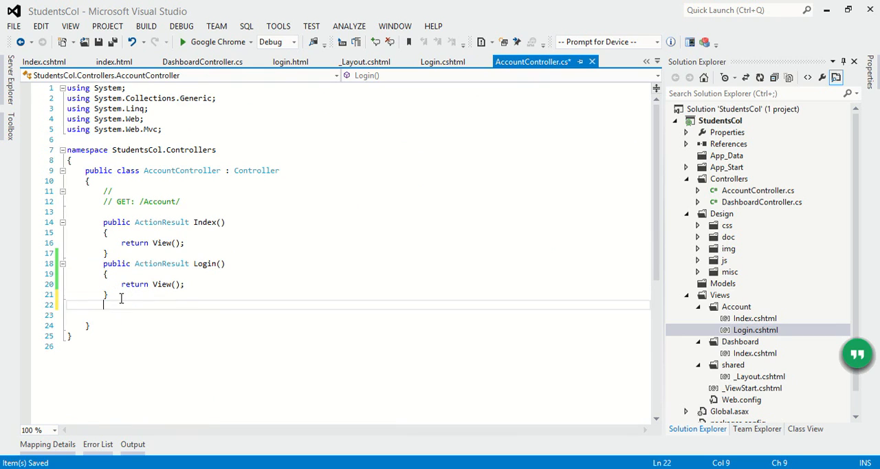
key("ctrl+v")
Mark the duplicate [HttpPost] and change its signature to Login(FormCollection form)
key("Up")
key("Up")
key("Up")
key("Up")
key("Return")
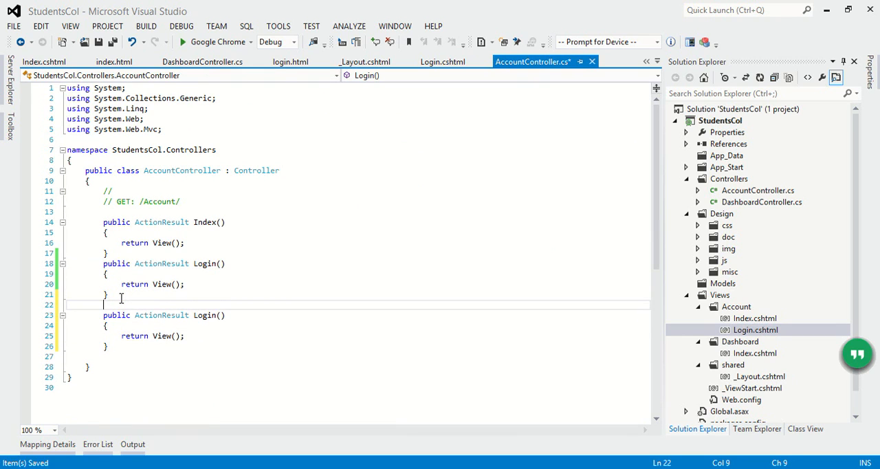
type("[ht")
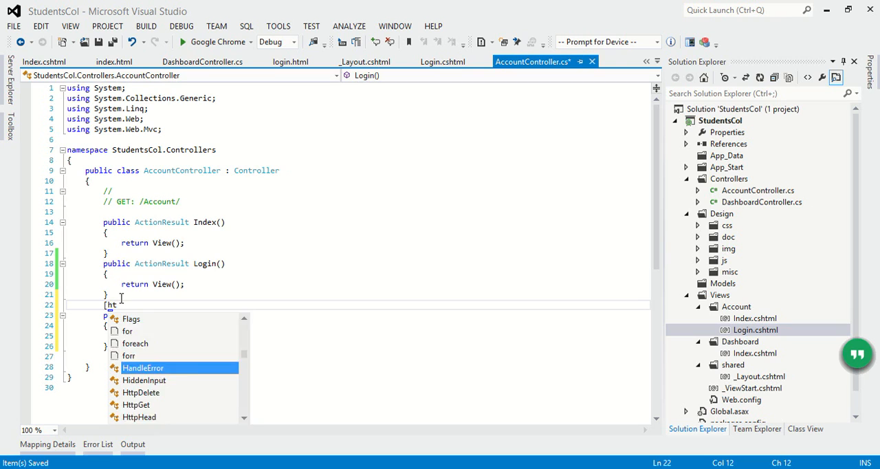
type("tp")
key("Down")
key("Down")
key("Down")
key("Down")
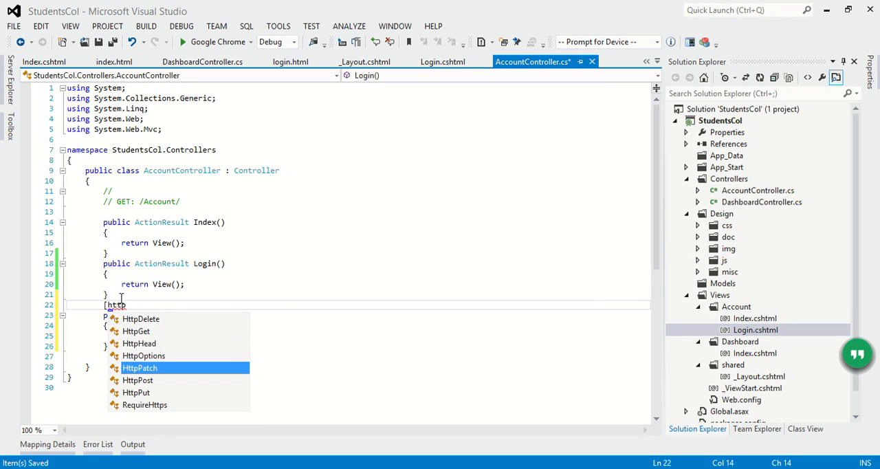
key("Down")
key("Tab")
type("]")
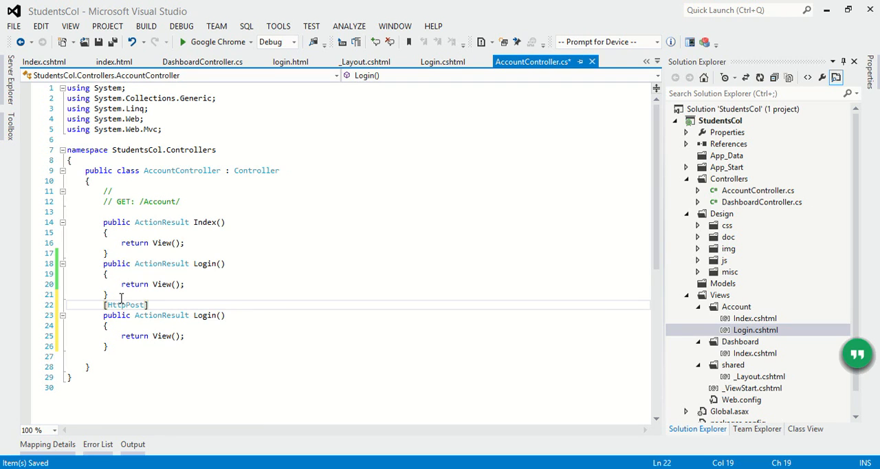
left_click(224, 315)
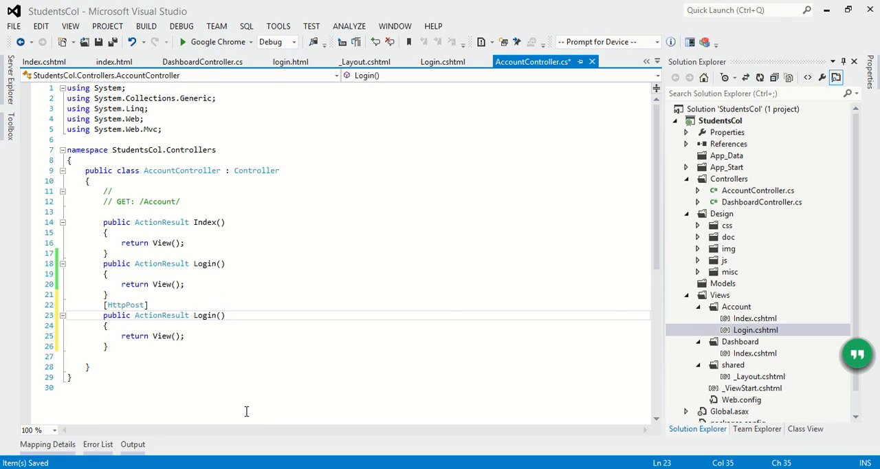
type("form")
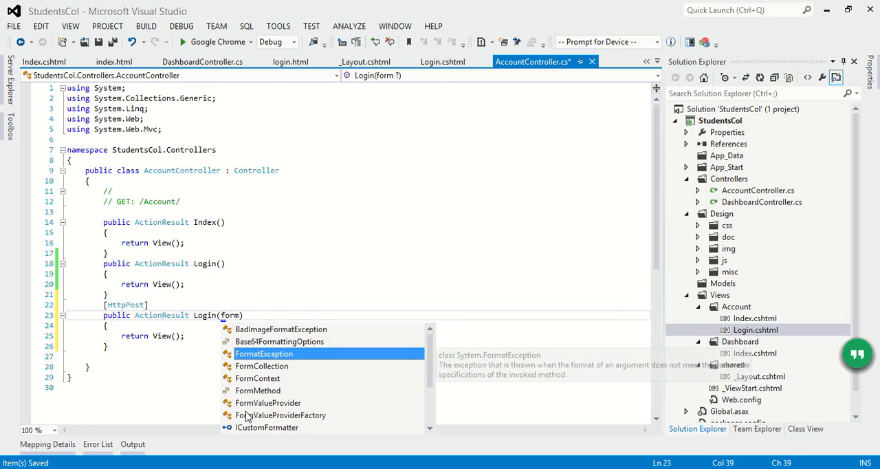
type("co")
key("space")
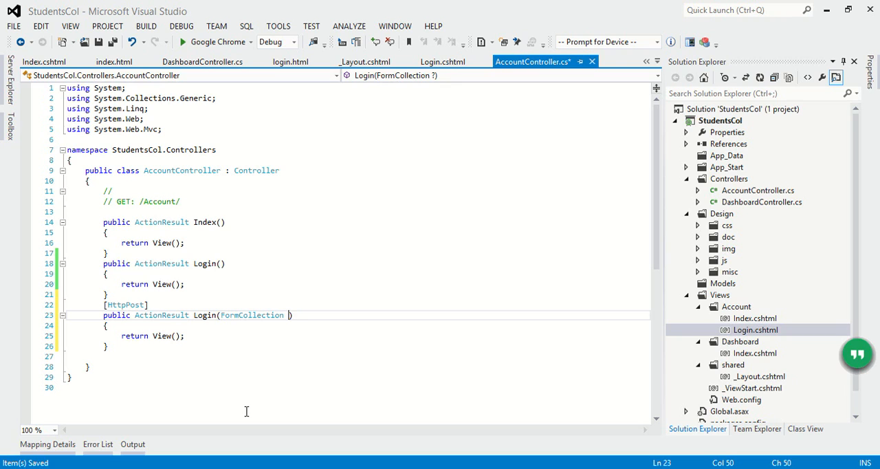
type("form")
Add string username = form["username"].ToString(); and begin a second string declaration
left_click(113, 325)
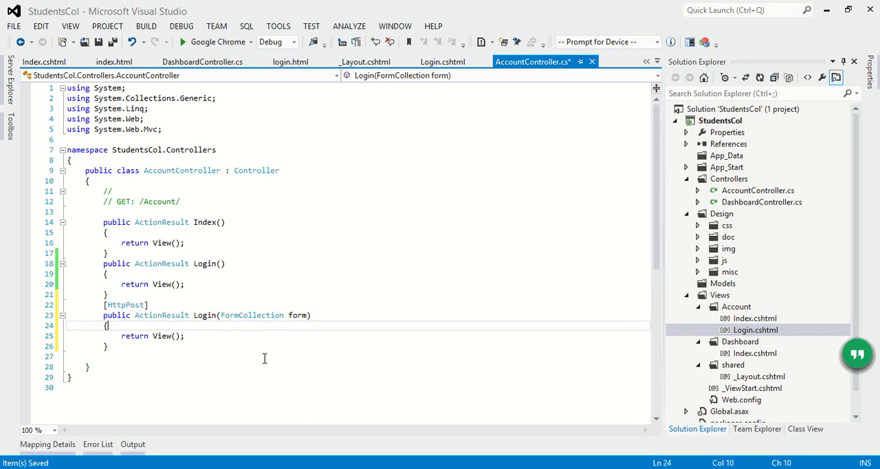
key("Return")
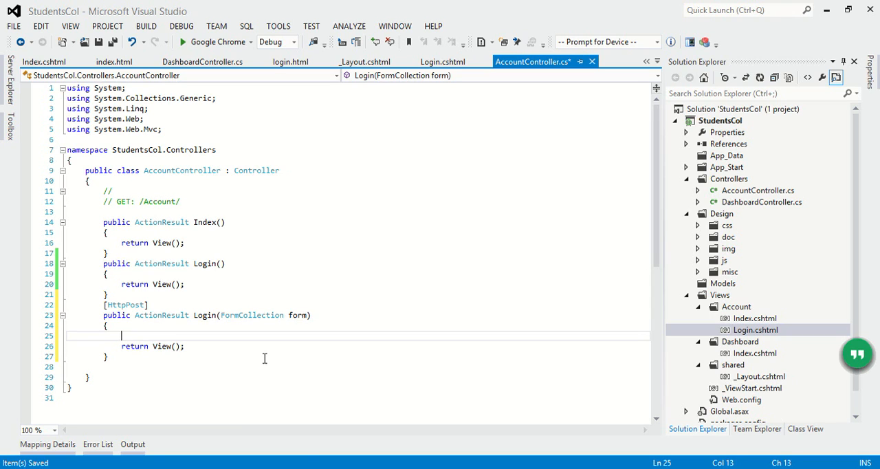
type("string ")
type("username")
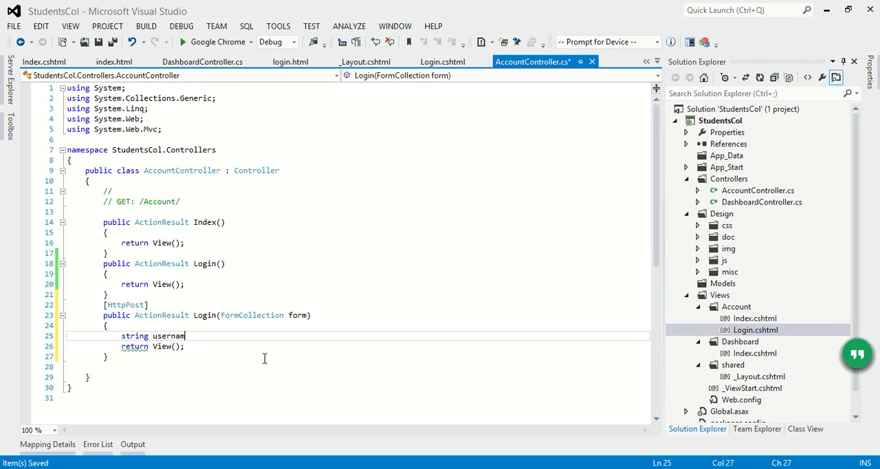
type("= ")
type("form")
key("Escape")
type("[\"")
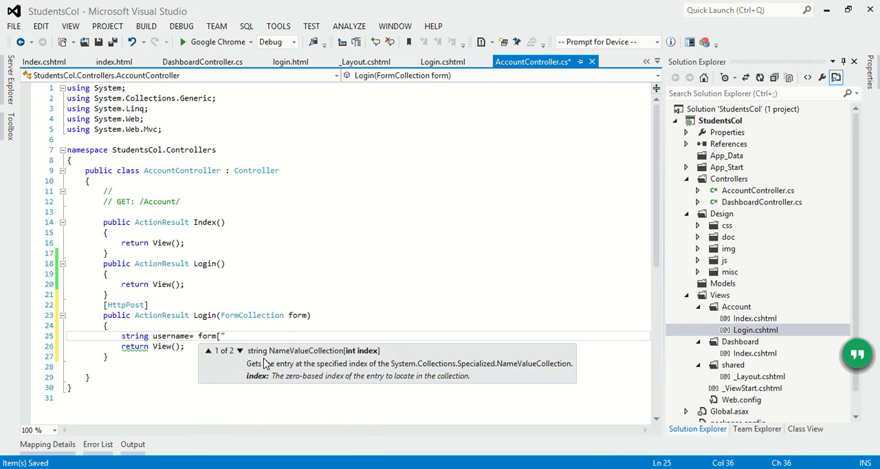
type("username")
type("\"].")
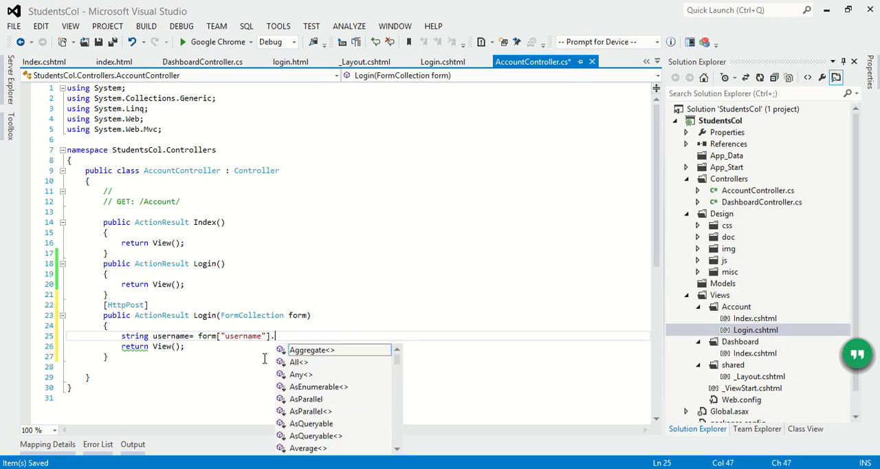
type("tost")
key("Tab")
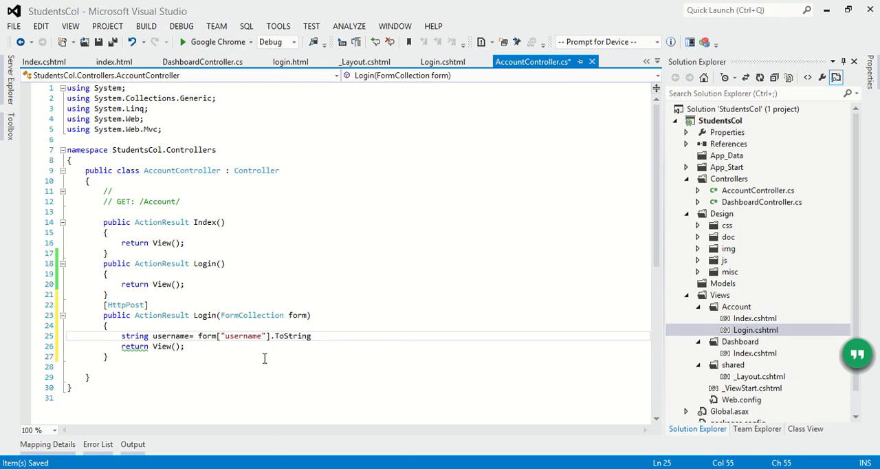
type("();")
key("Return")
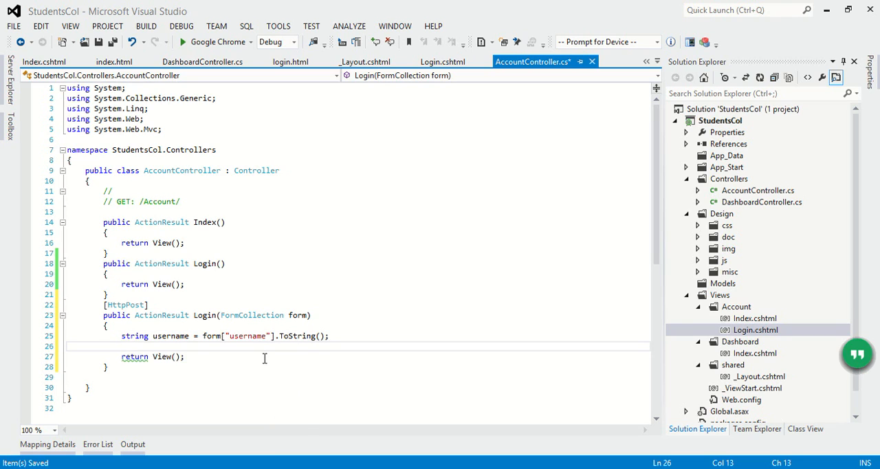
type("strin")
key("Tab")
Add string password = form["password"].ToString(); and highlight the username key
key("BackSpace")
type("passw")
type("ord =")
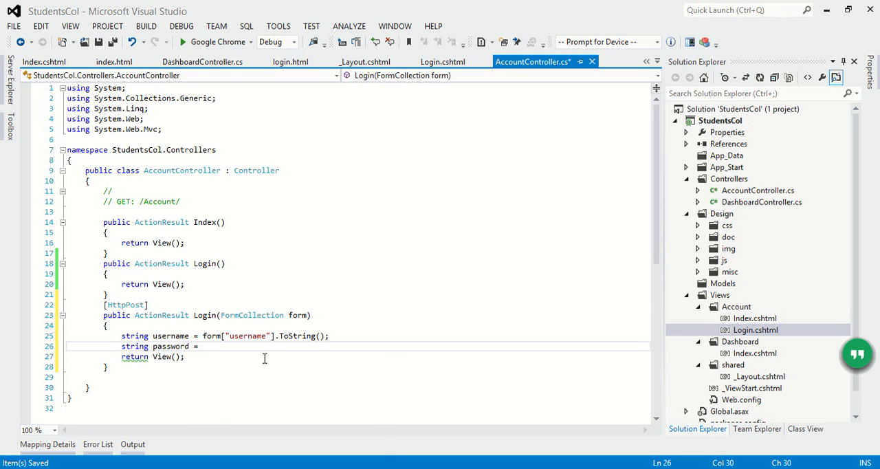
type(" form")
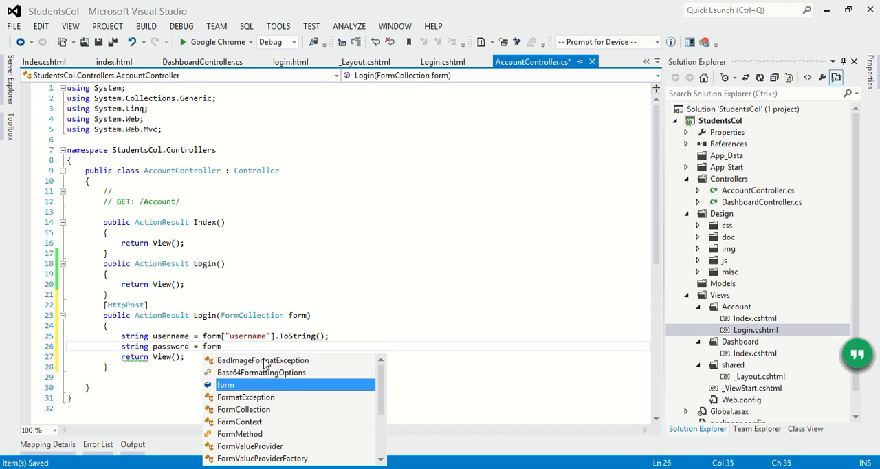
key("Escape")
type("[\"")
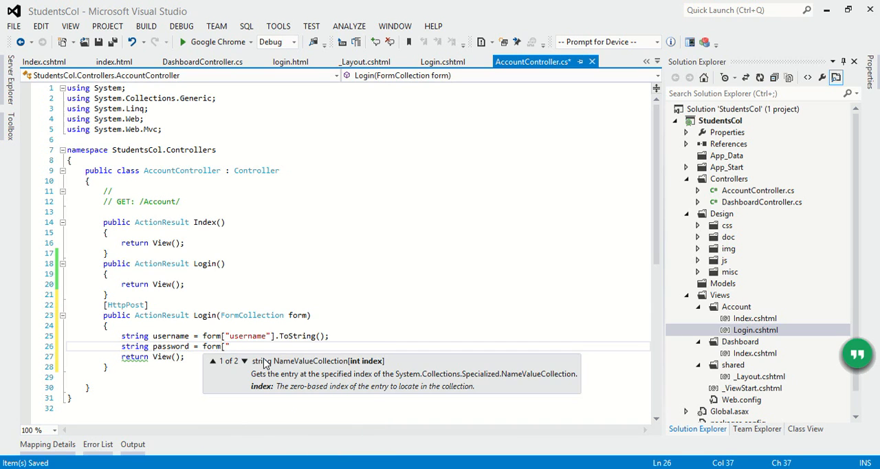
type("password")
type("\"].to")
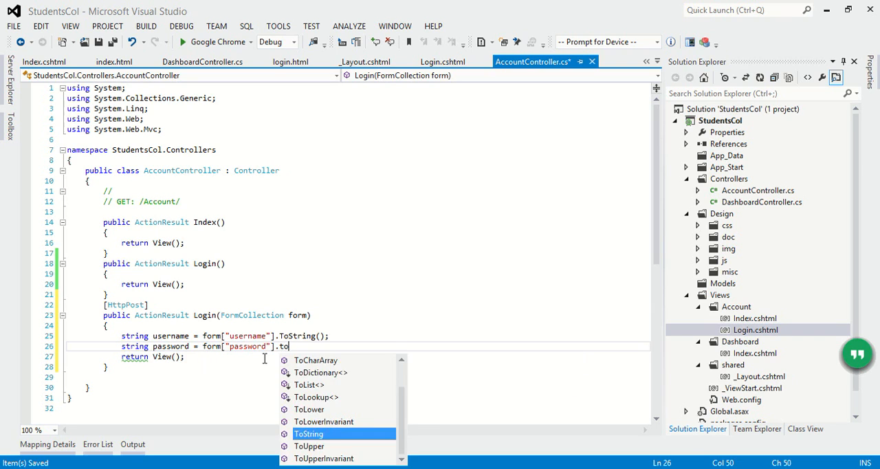
type("st")
key("Tab")
type("()")
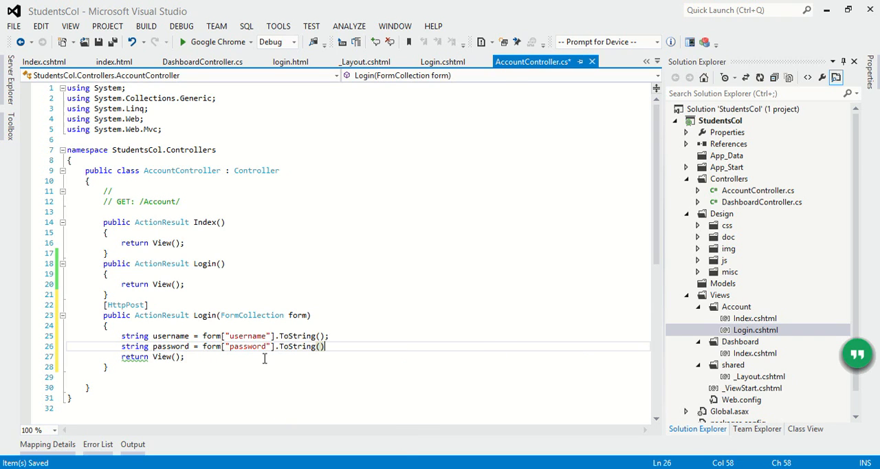
type(";")
double_click(246, 337)
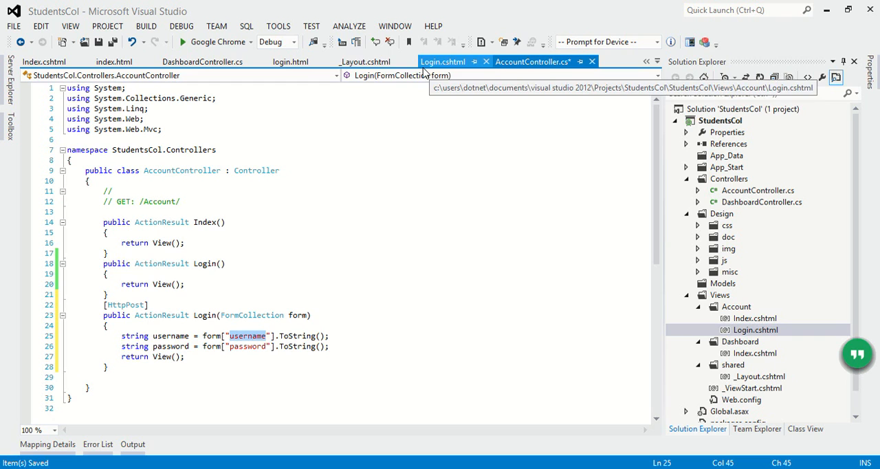
Confirm in Login.cshtml that the inputs are named username and password
left_click(435, 62)
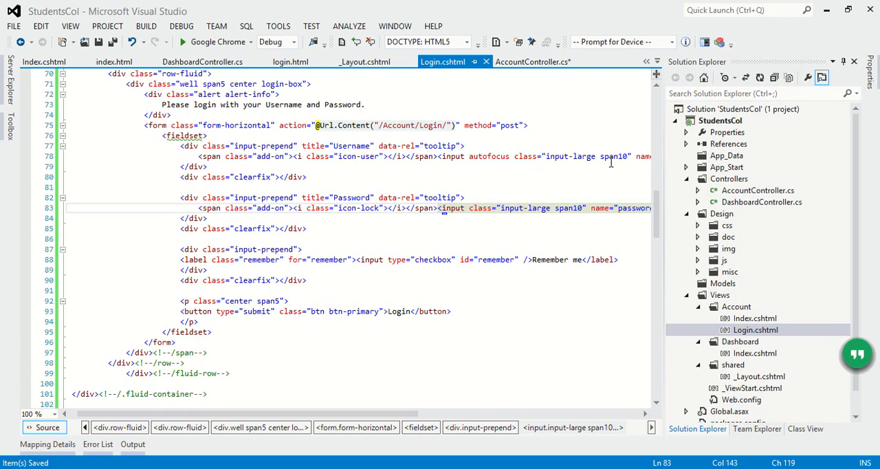
left_click_drag(413, 414, 526, 414)
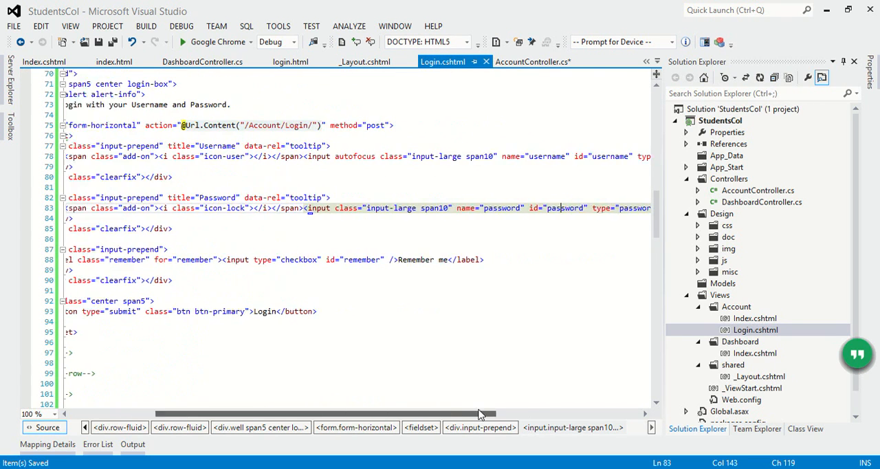
left_click(487, 156)
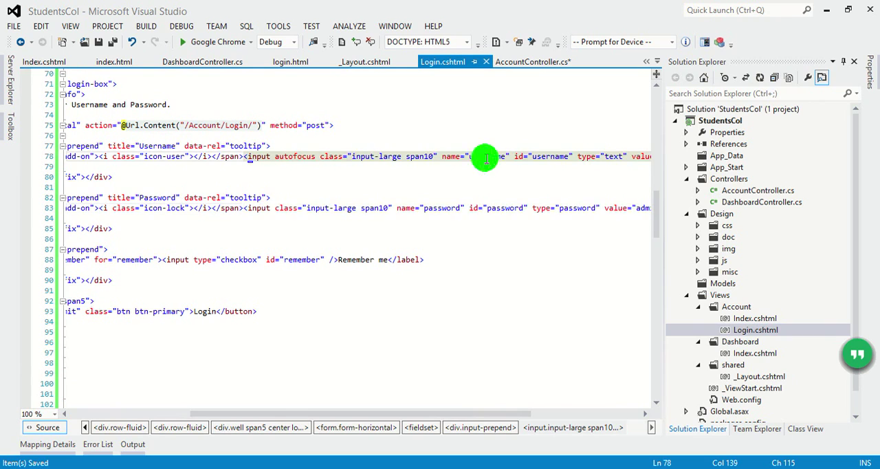
left_click(499, 209)
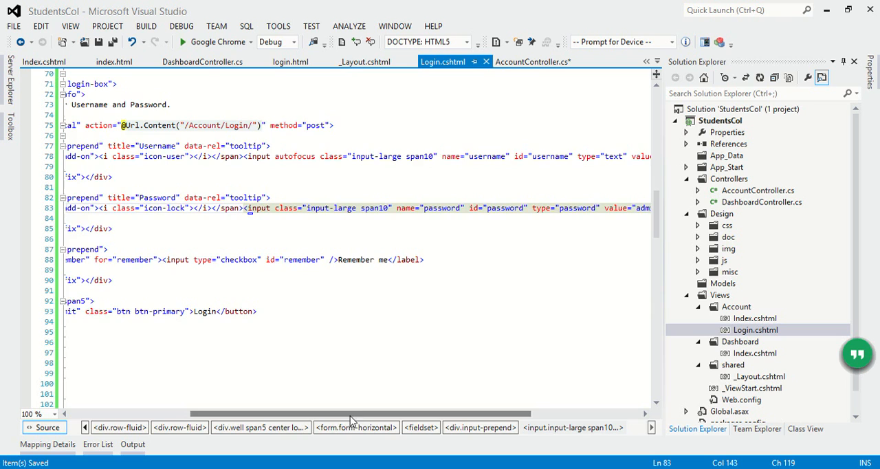
left_click_drag(349, 414, 241, 414)
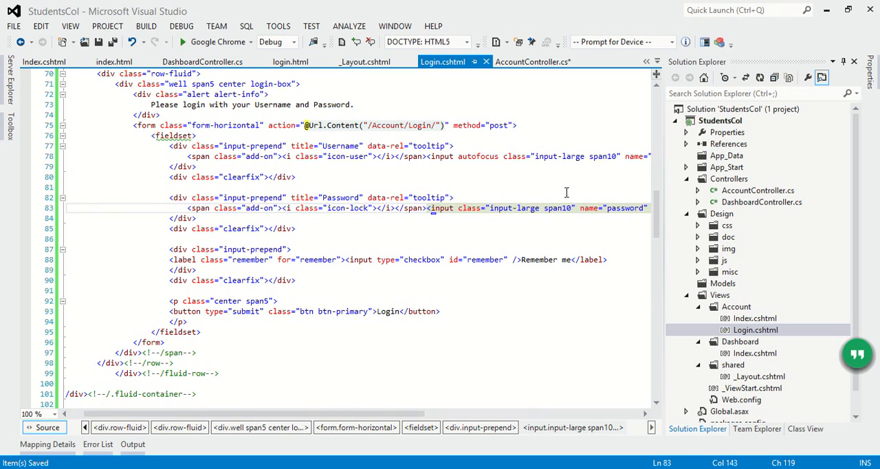